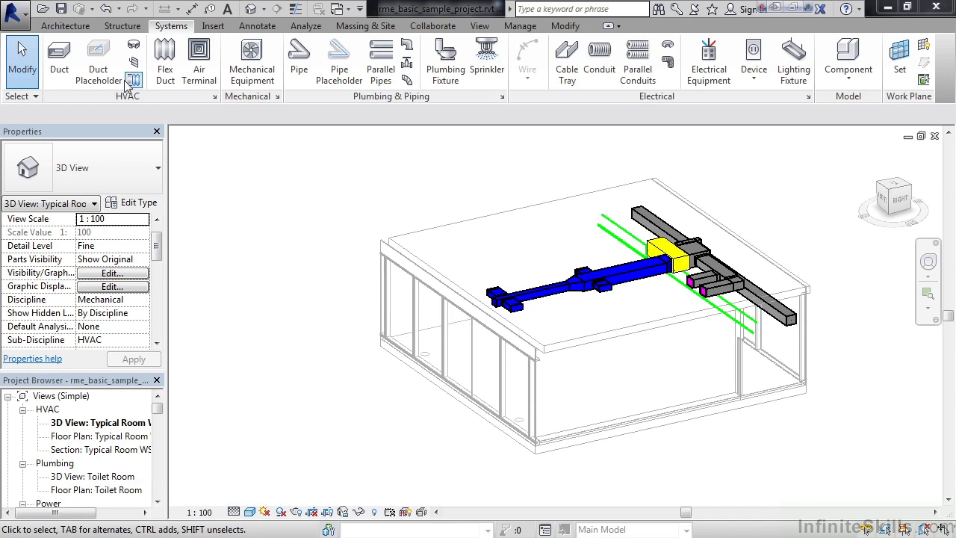
Review the Architecture, Structure, Systems, Insert and Annotate tool sets
left_click(73, 27)
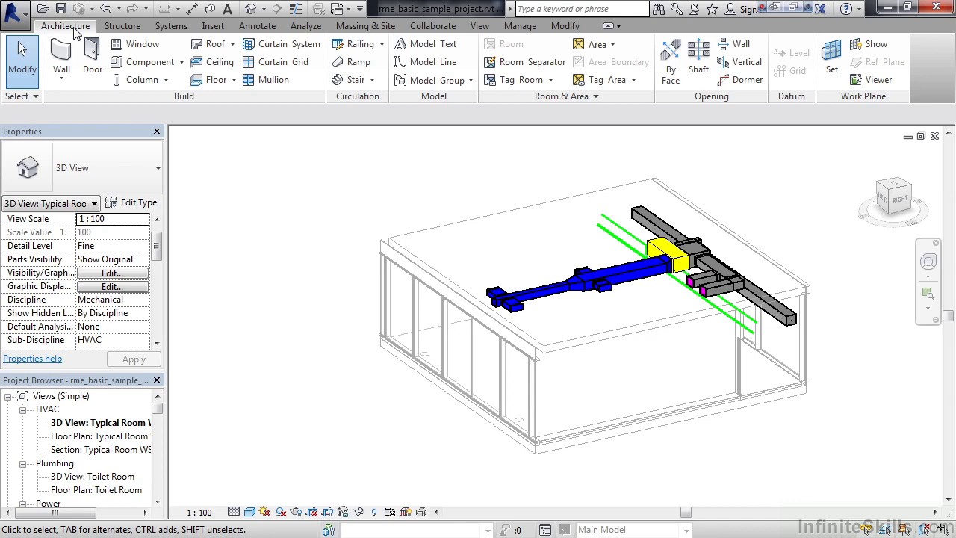
left_click(116, 27)
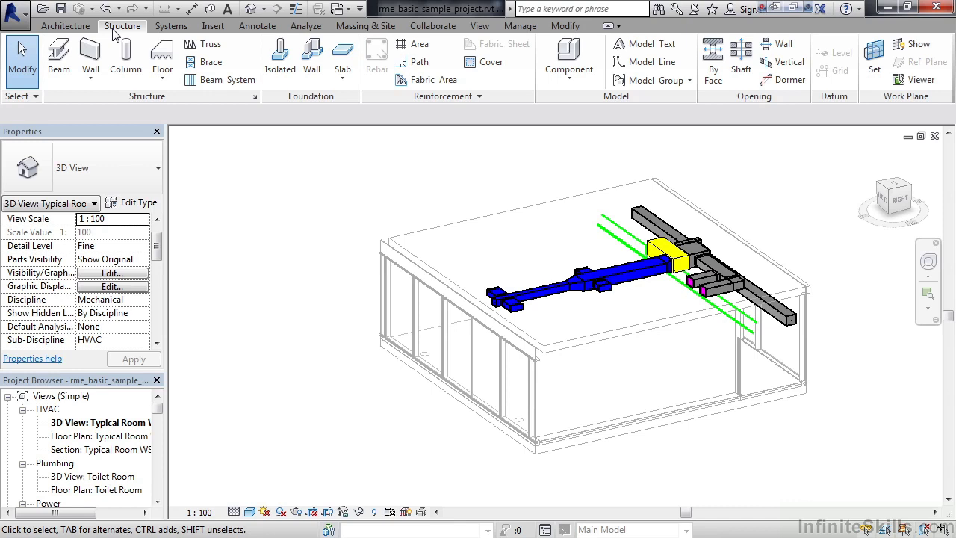
left_click(160, 33)
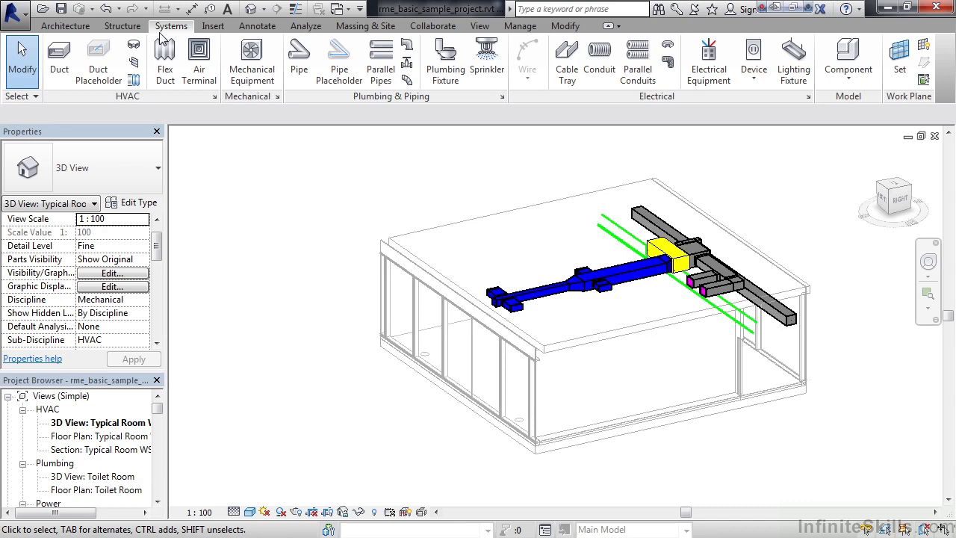
left_click(211, 28)
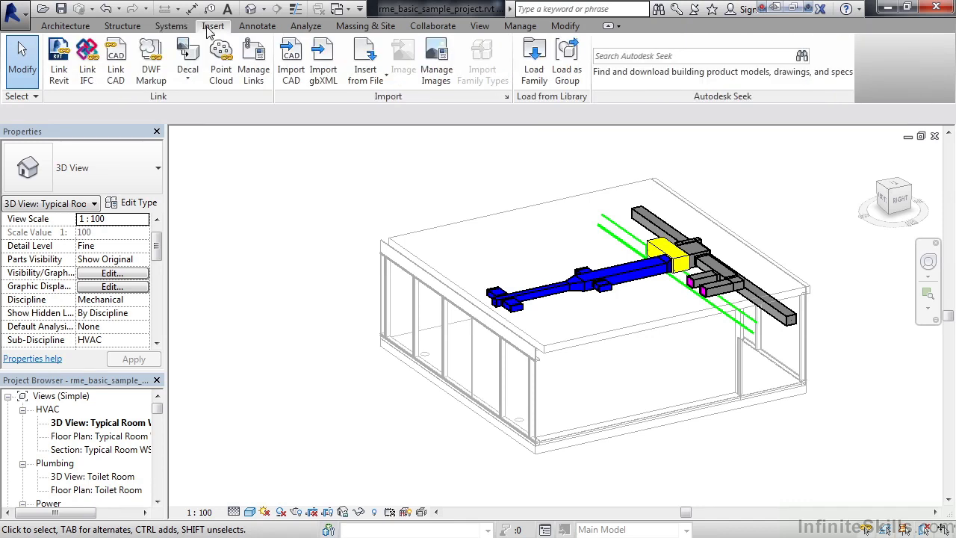
left_click(255, 30)
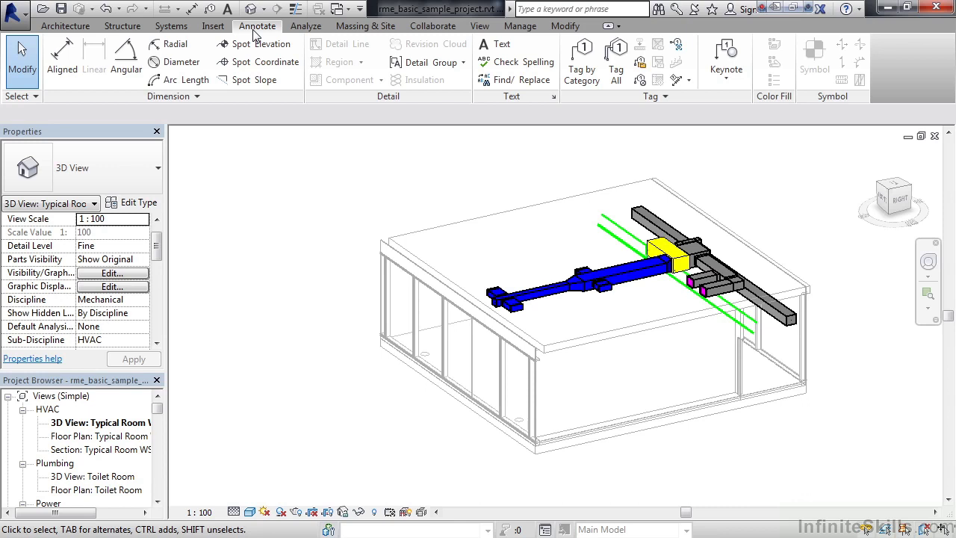
Review the Analyze tools, including the commands for Reports & Schedules, Check Systems and Energy Analysis
left_click(304, 27)
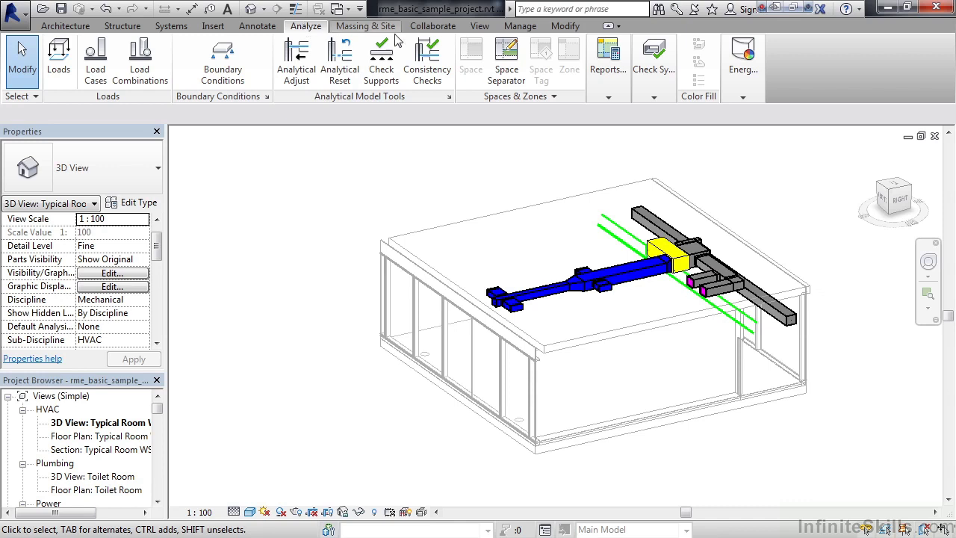
left_click(608, 95)
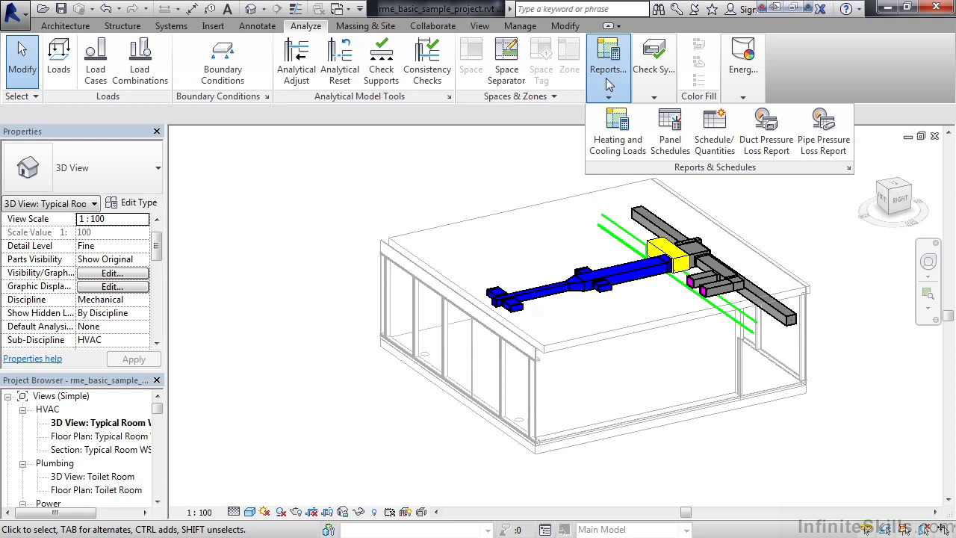
left_click(657, 83)
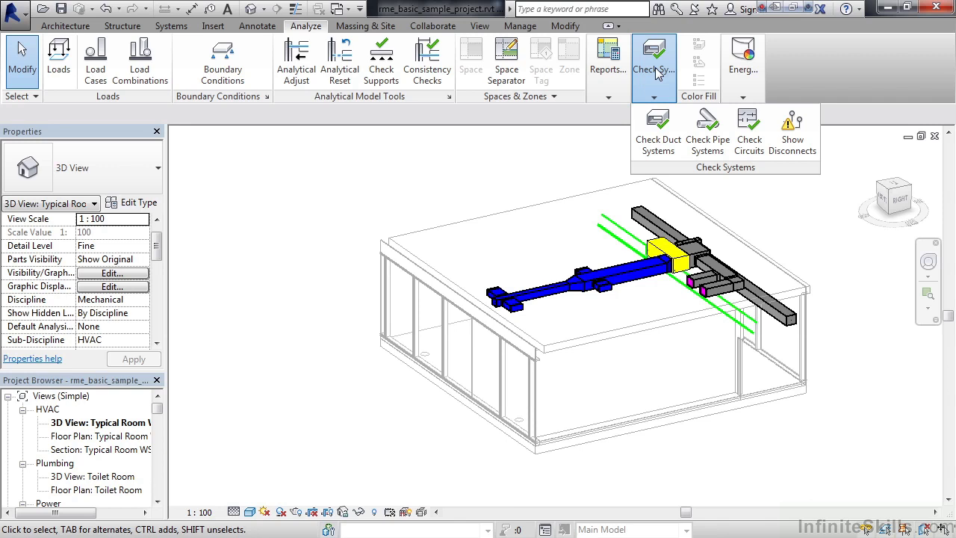
left_click(755, 83)
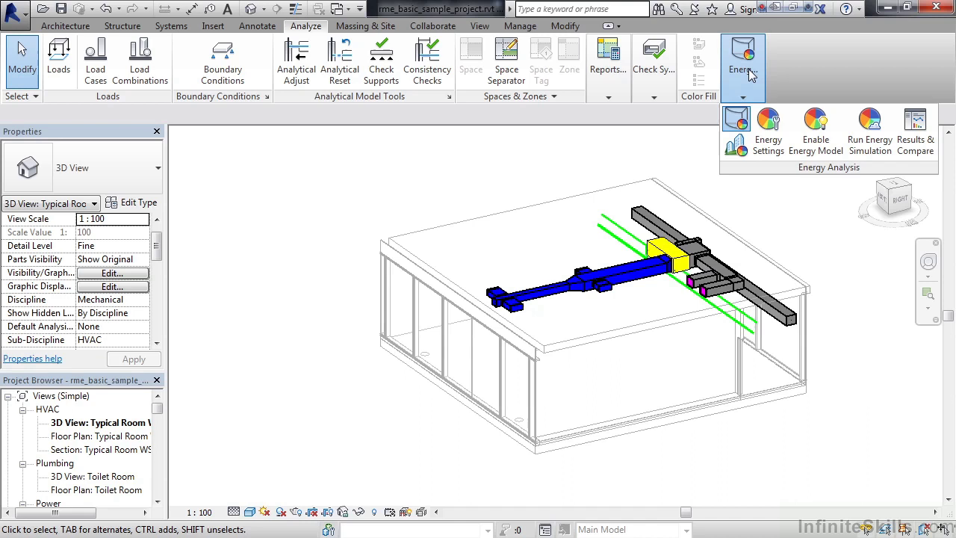
Review the Massing & Site, Collaborate and View tools, including the list of user interface elements that can be shown or hidden
left_click(362, 26)
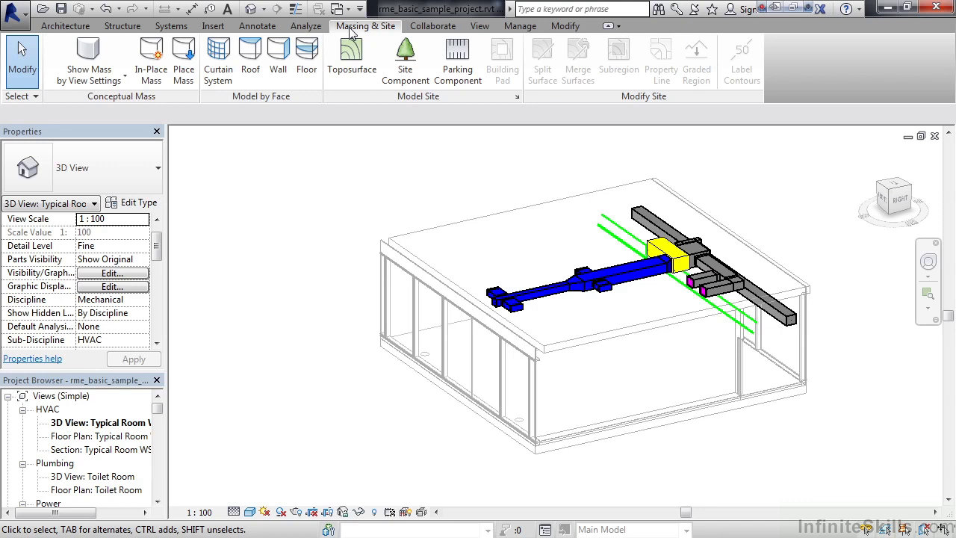
left_click(425, 26)
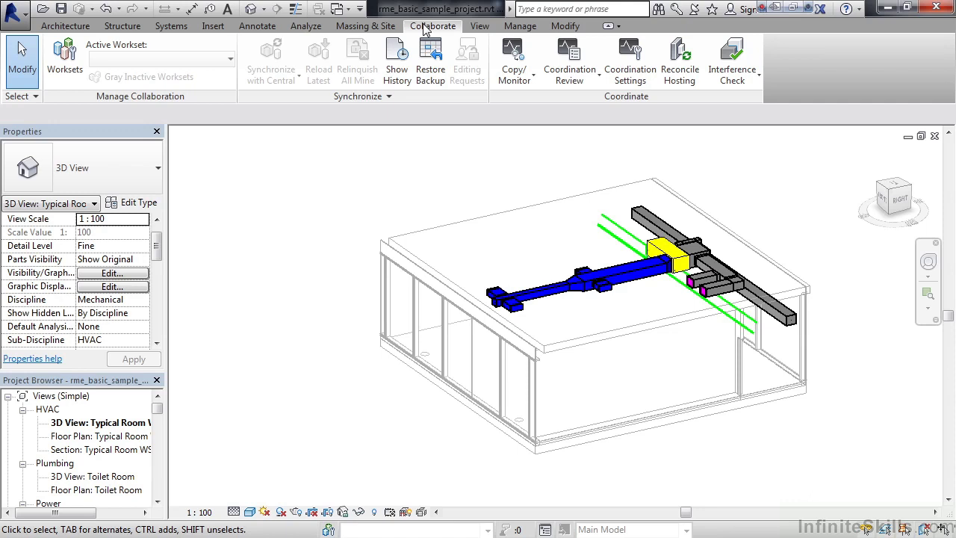
left_click(482, 26)
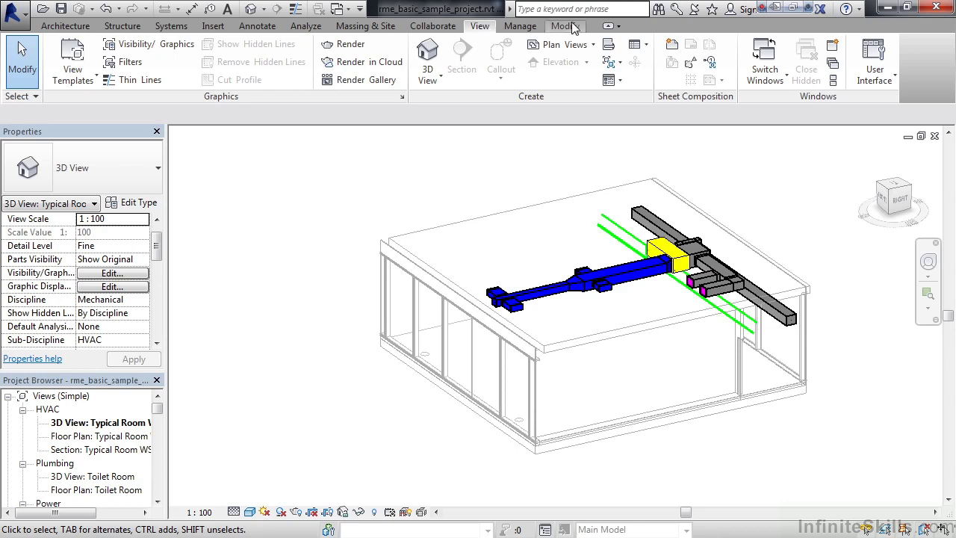
left_click(890, 79)
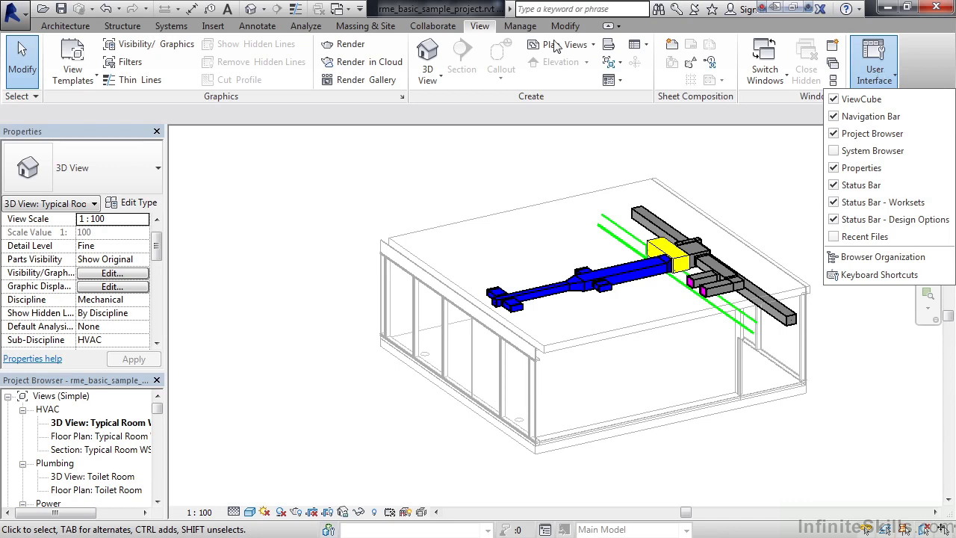
Review the Manage tools, including the mechanical and electrical settings commands, and the general Modify tools
left_click(521, 27)
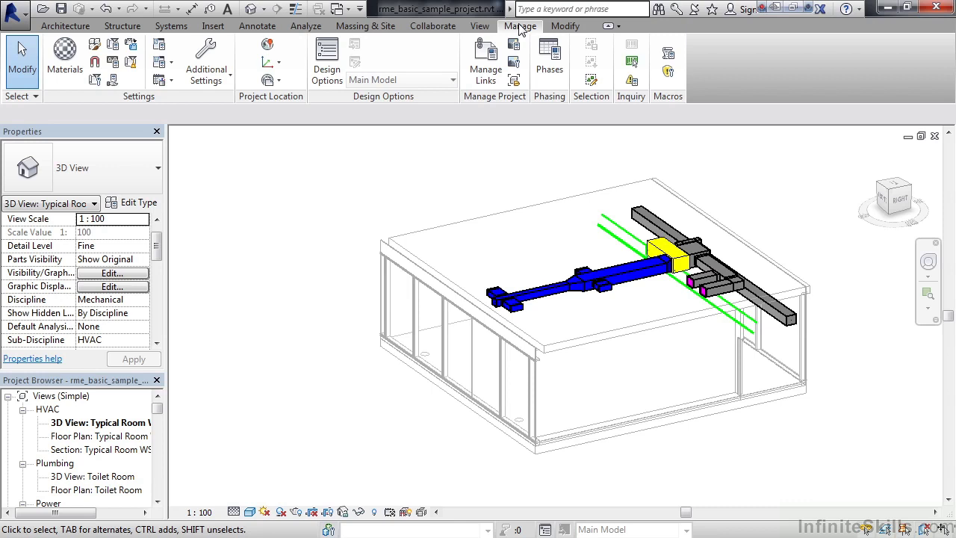
left_click(171, 63)
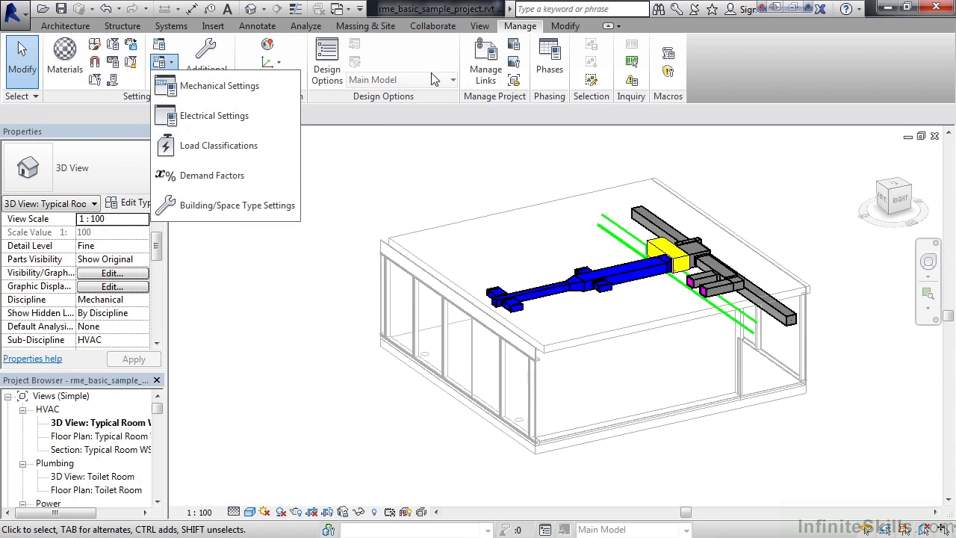
left_click(569, 28)
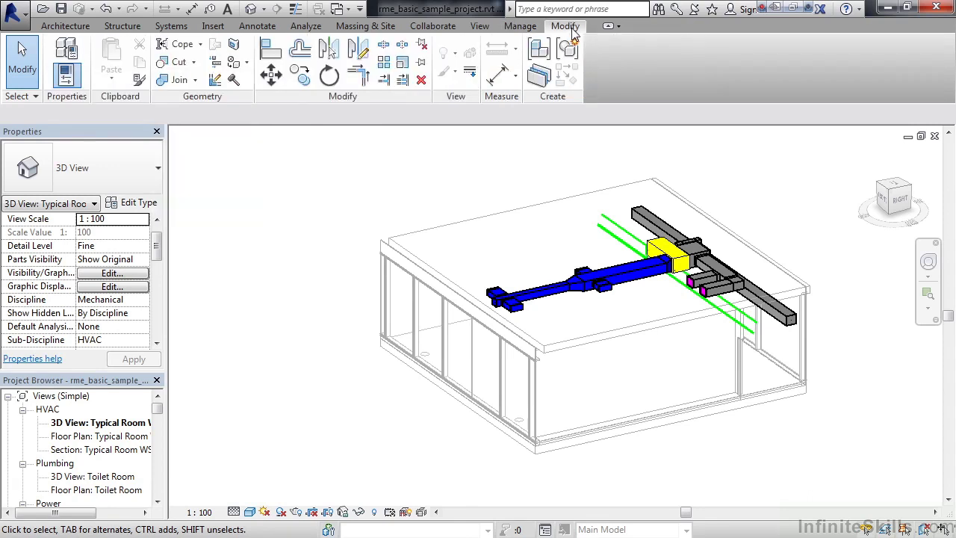
Select the blue supply air duct near the end of the run, review its Modify and Duct Systems tools, and deselect it
left_click(519, 308)
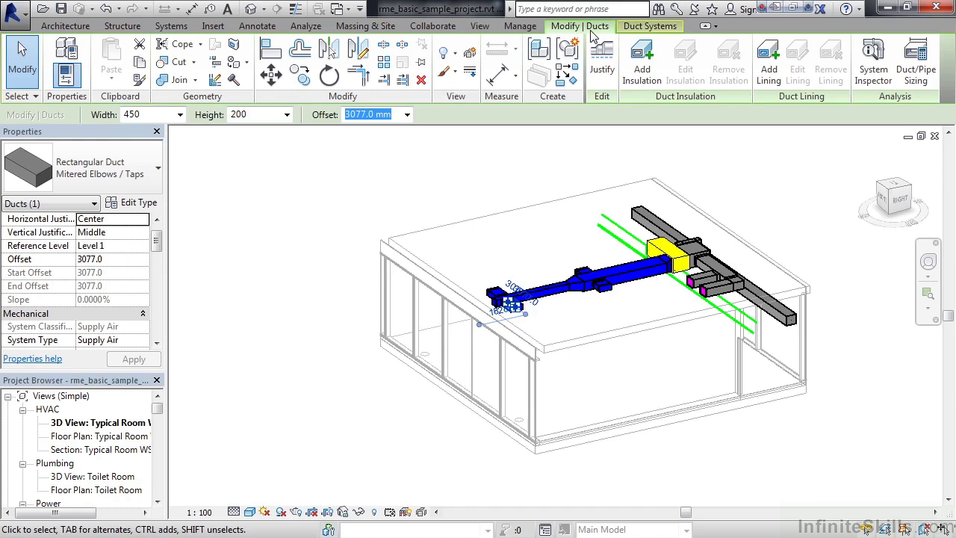
left_click(643, 28)
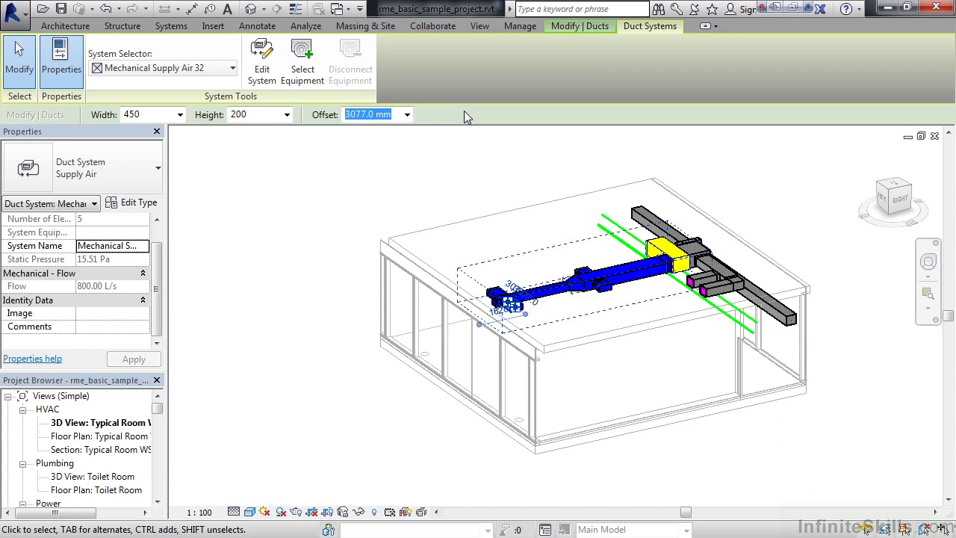
left_click(224, 279)
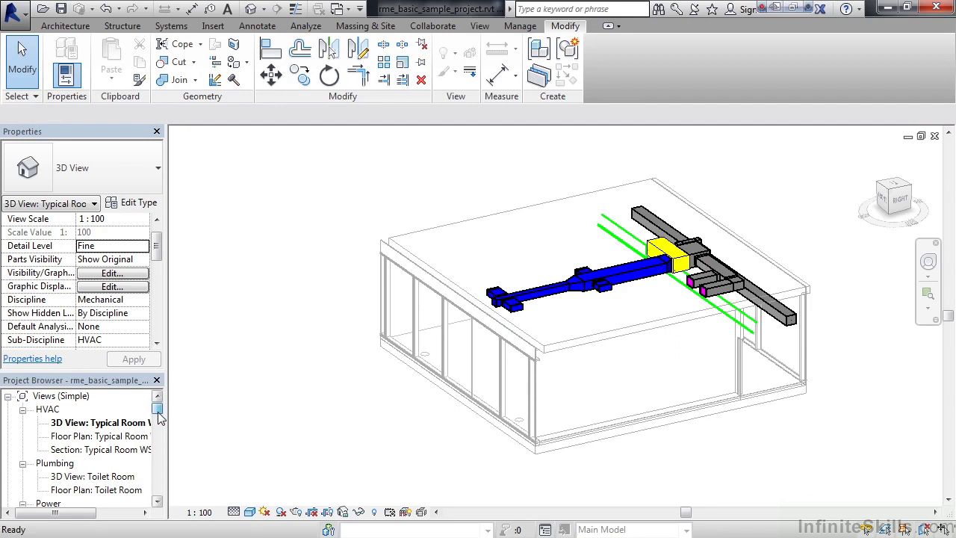
Browse the project's views and sheets, including the Duct Sections sheet, and check the 3D view's visual style options
mouse_move(159, 417)
left_mouse_down()
mouse_move(164, 494)
mouse_move(162, 412)
left_mouse_up()
left_click(75, 436)
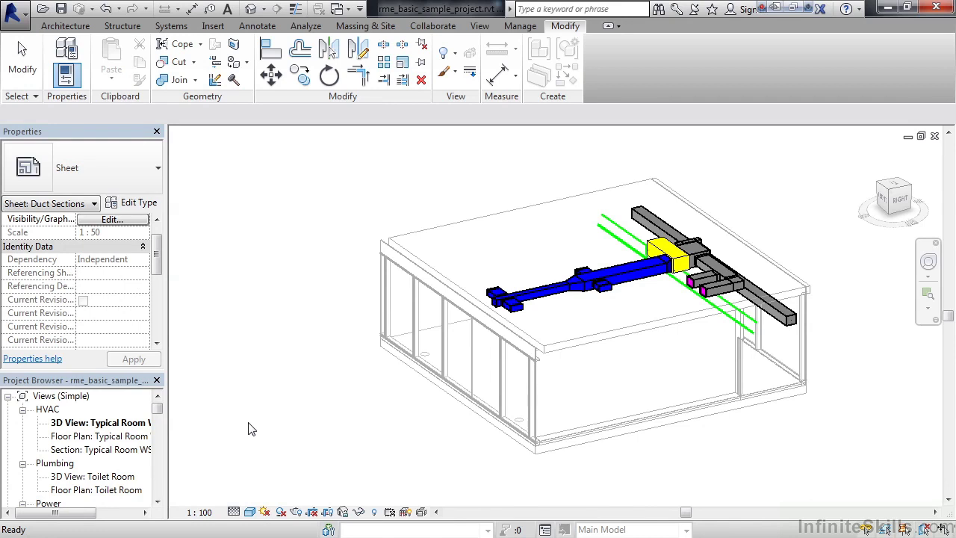
left_click(251, 511)
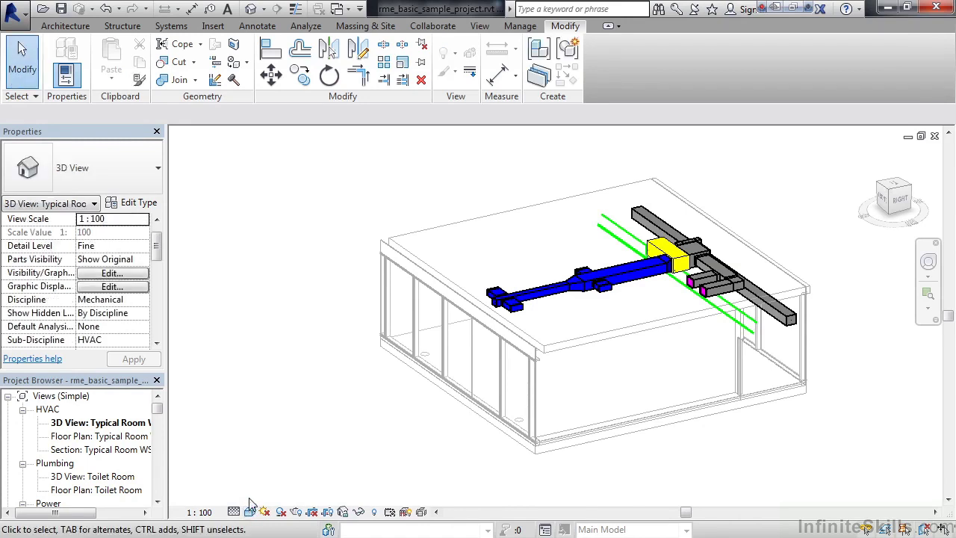
left_click(251, 511)
Review the available help and learning resources
left_click(860, 10)
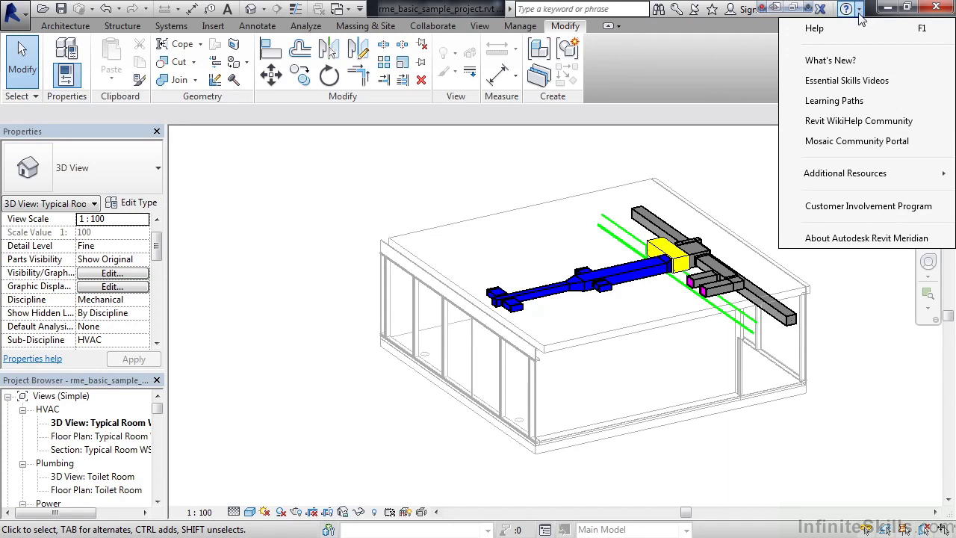
left_click(744, 161)
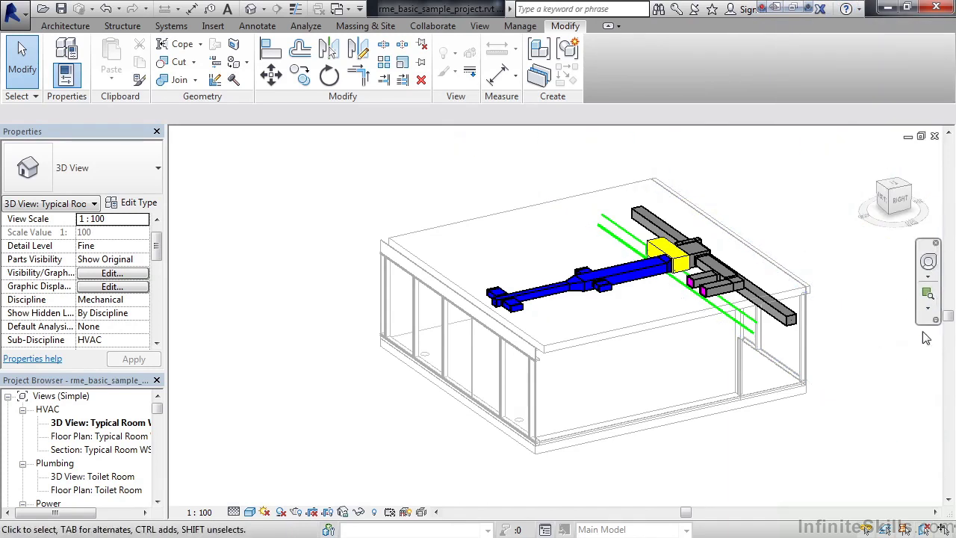
Orient the 3D view to the top-front-right corner and zoom in on the building
left_click(903, 215)
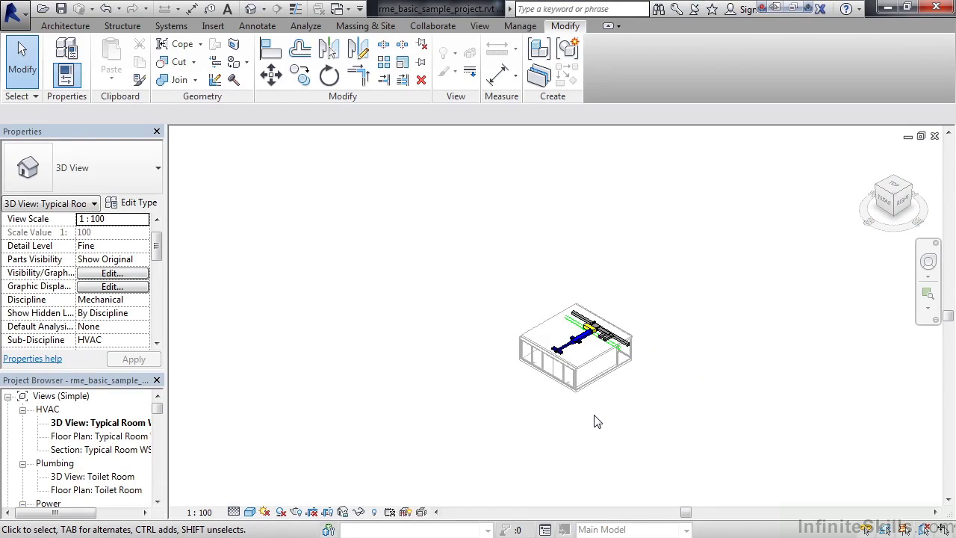
scroll(597, 421, "down", 1)
scroll(597, 417, "up", 2)
scroll(597, 416, "up", 3)
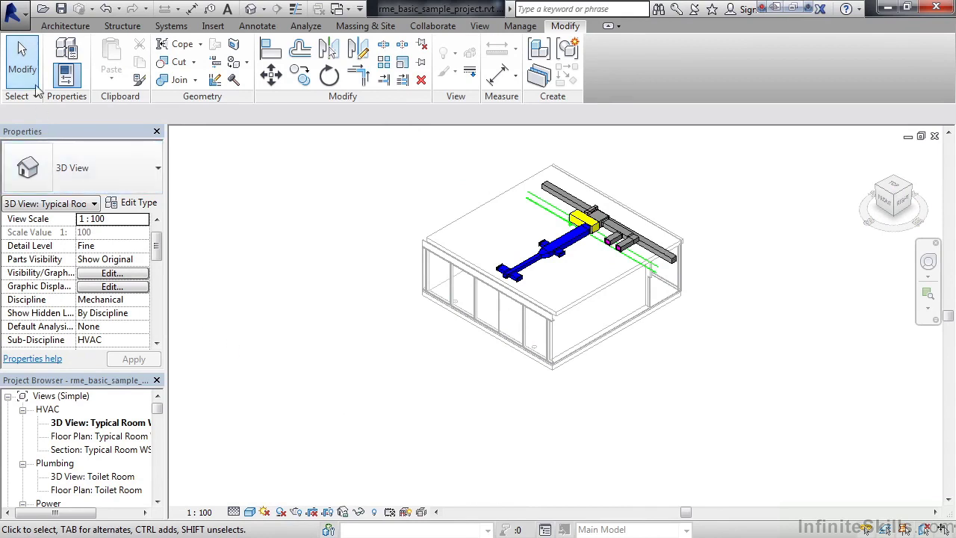
Open the program's Options dialog to view the General settings
left_click(24, 19)
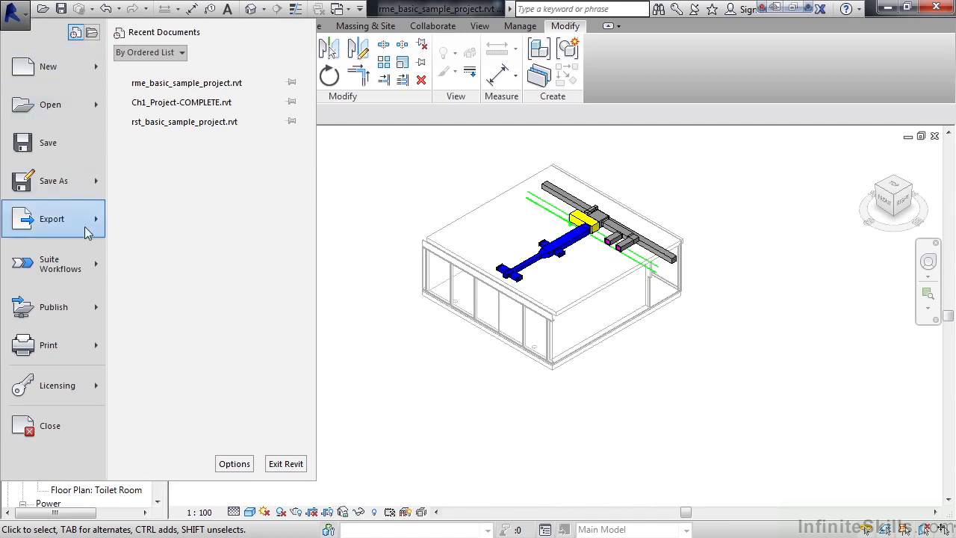
left_click(234, 465)
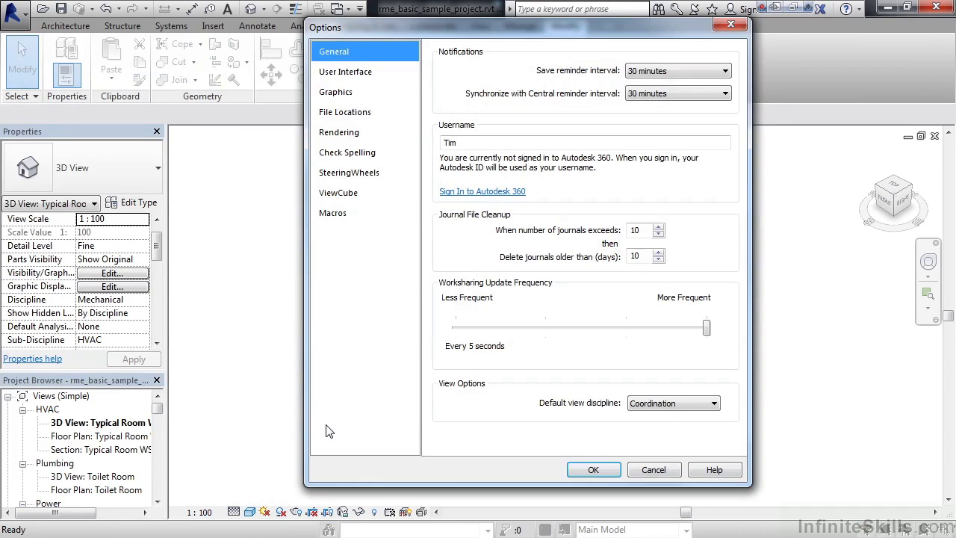